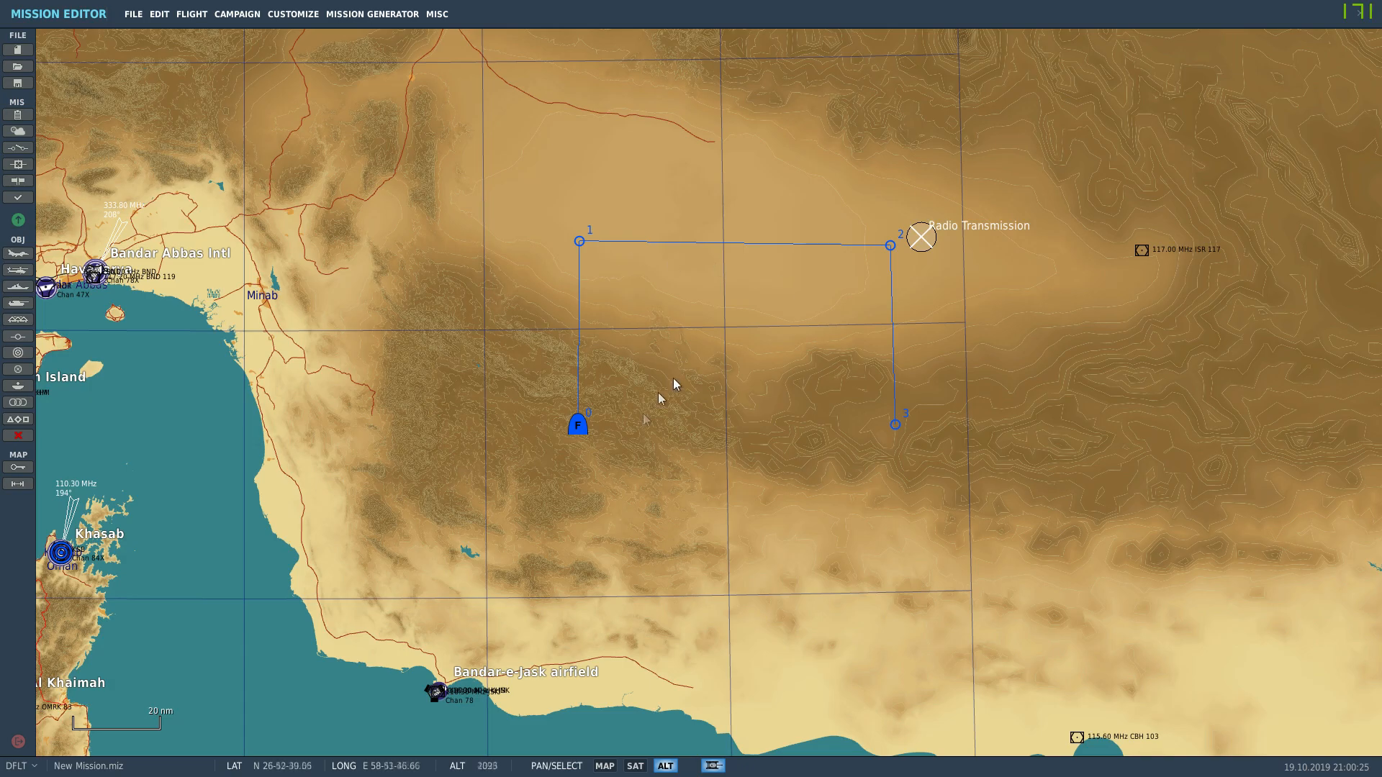
- Open the Transmit Message action of waypoint 2 in Eagle Group 1 and review its settings
click(891, 247)
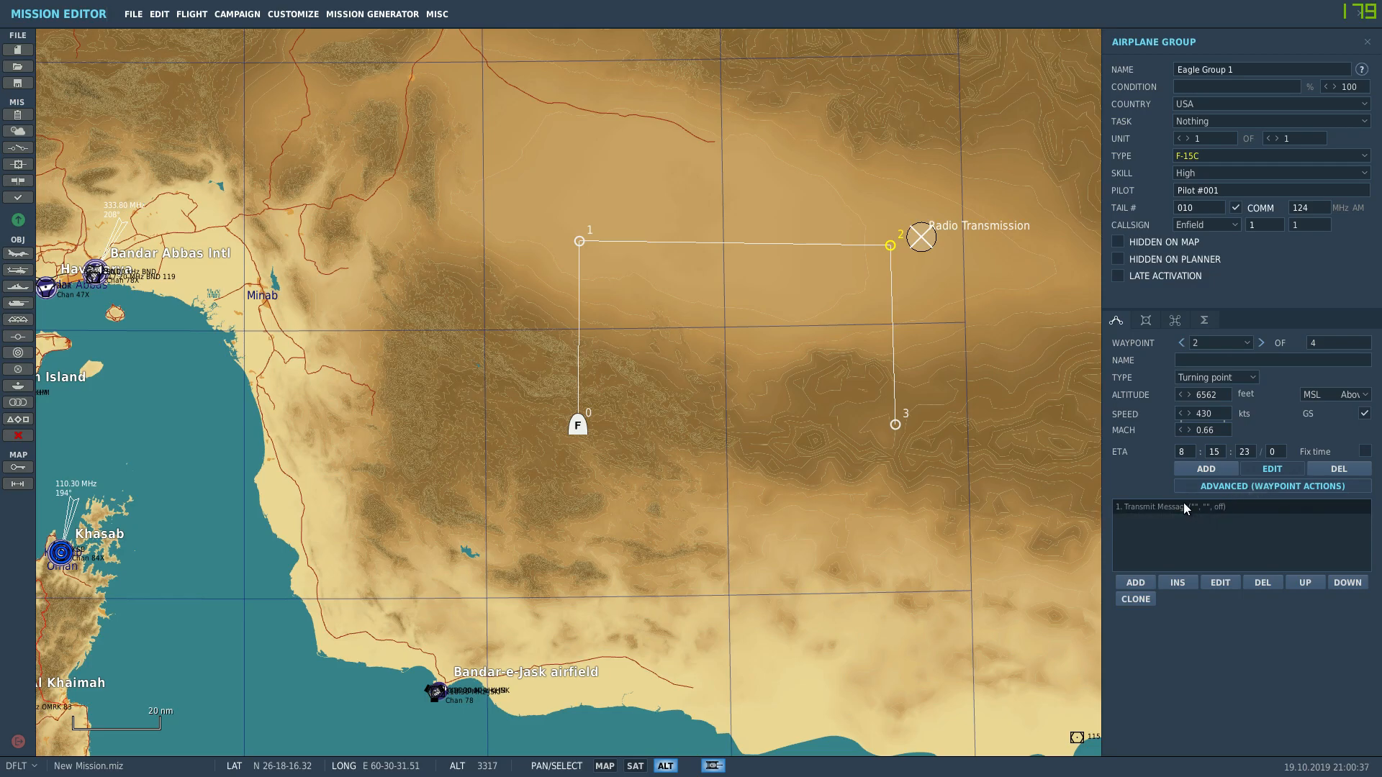
click(1227, 581)
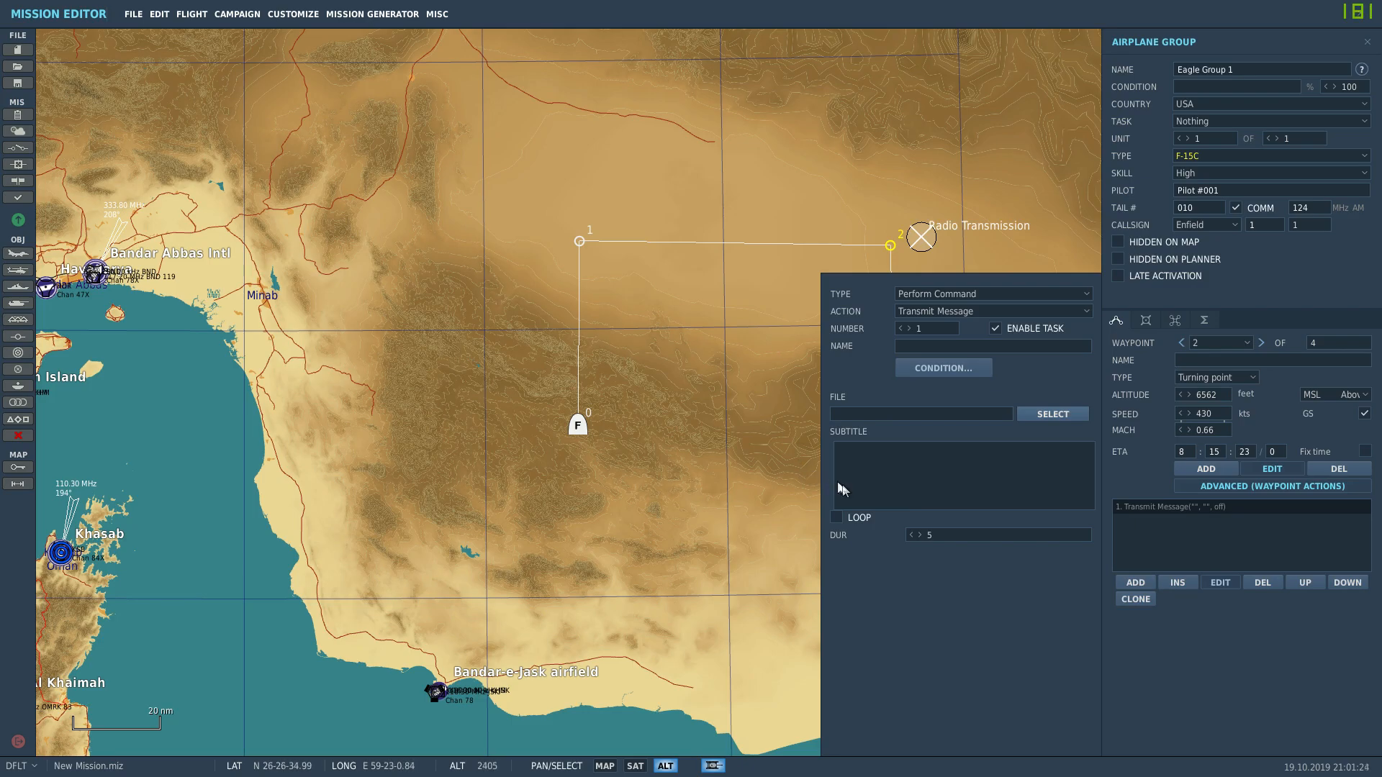
click(1013, 253)
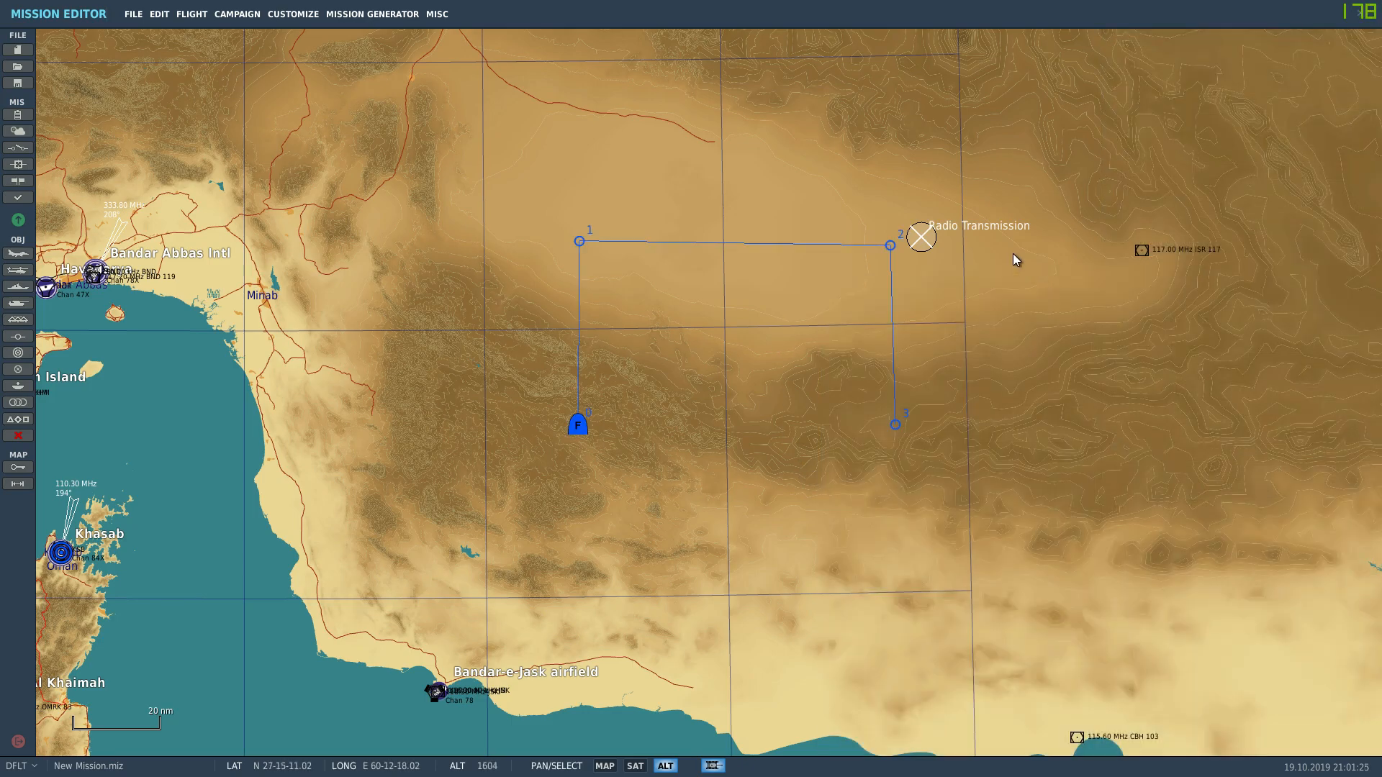
- Move the Radio Transmission trigger zone north, farther away from waypoint 2
click(924, 240)
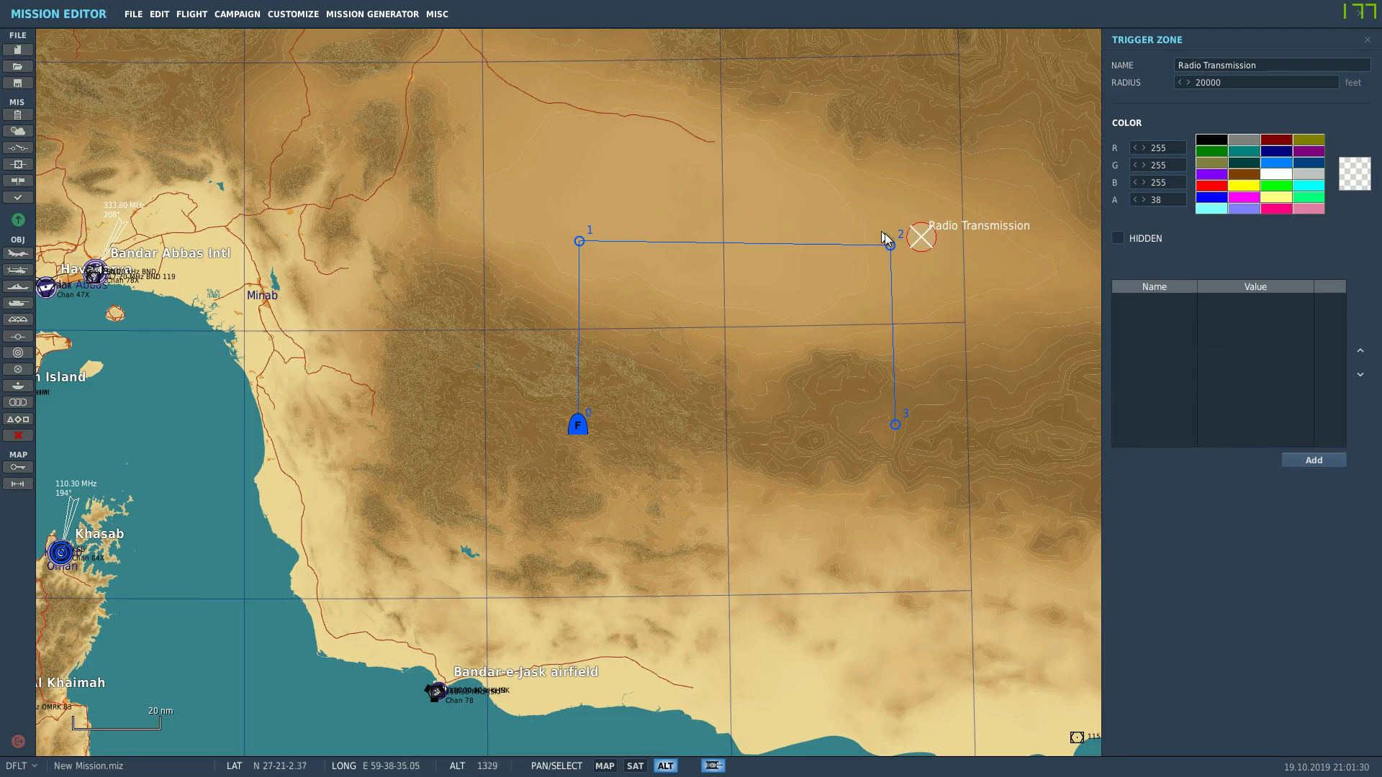
drag(929, 239, 919, 192)
- Open the F15 Radio Transmission trigger and examine the settings of its radio transmission action
click(18, 147)
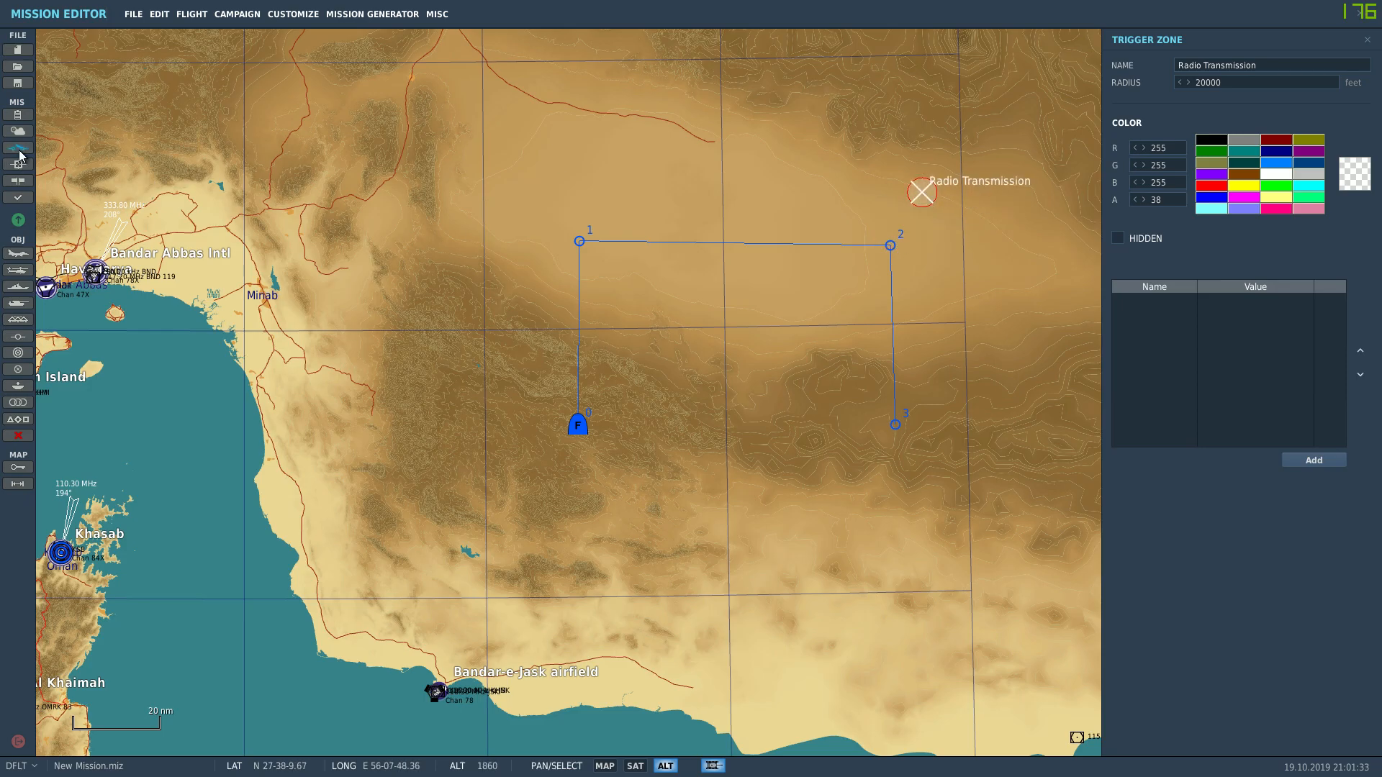
click(655, 85)
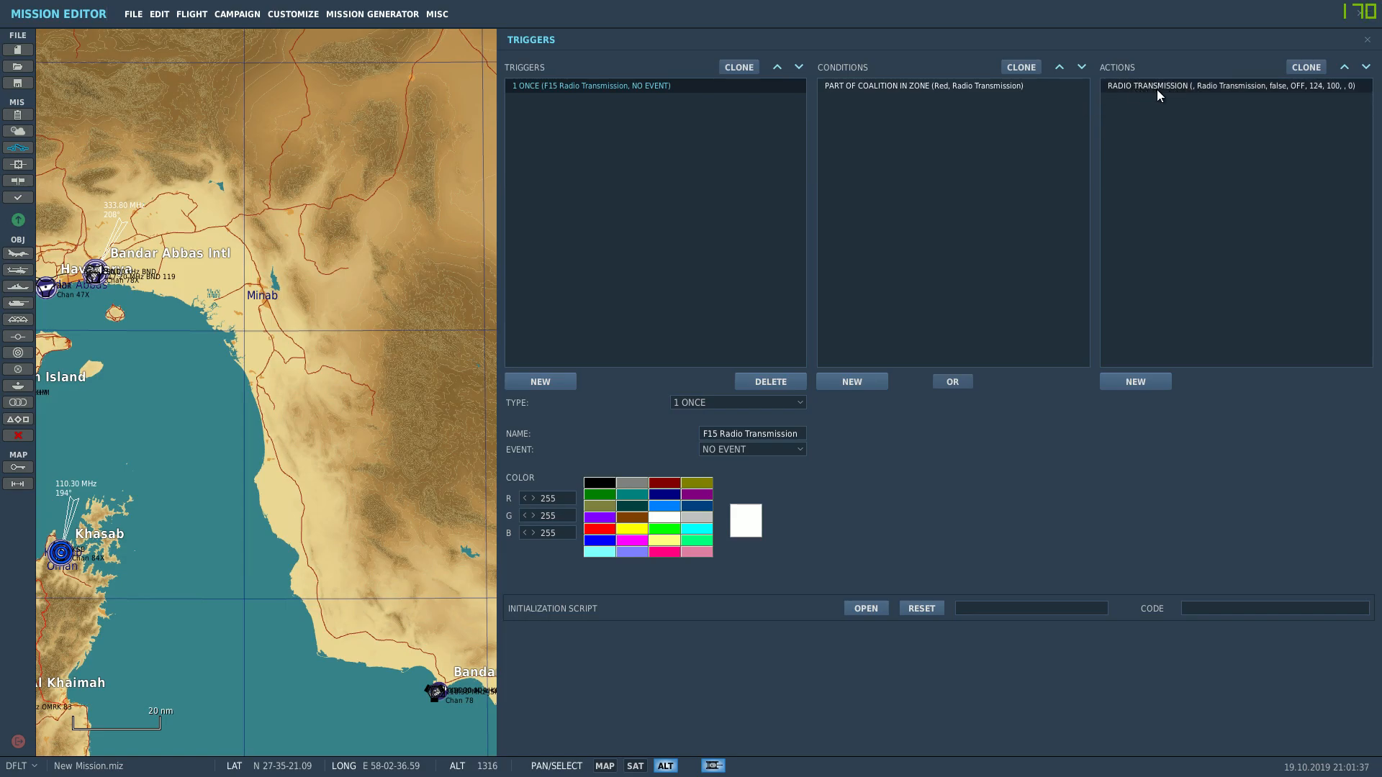
click(1159, 85)
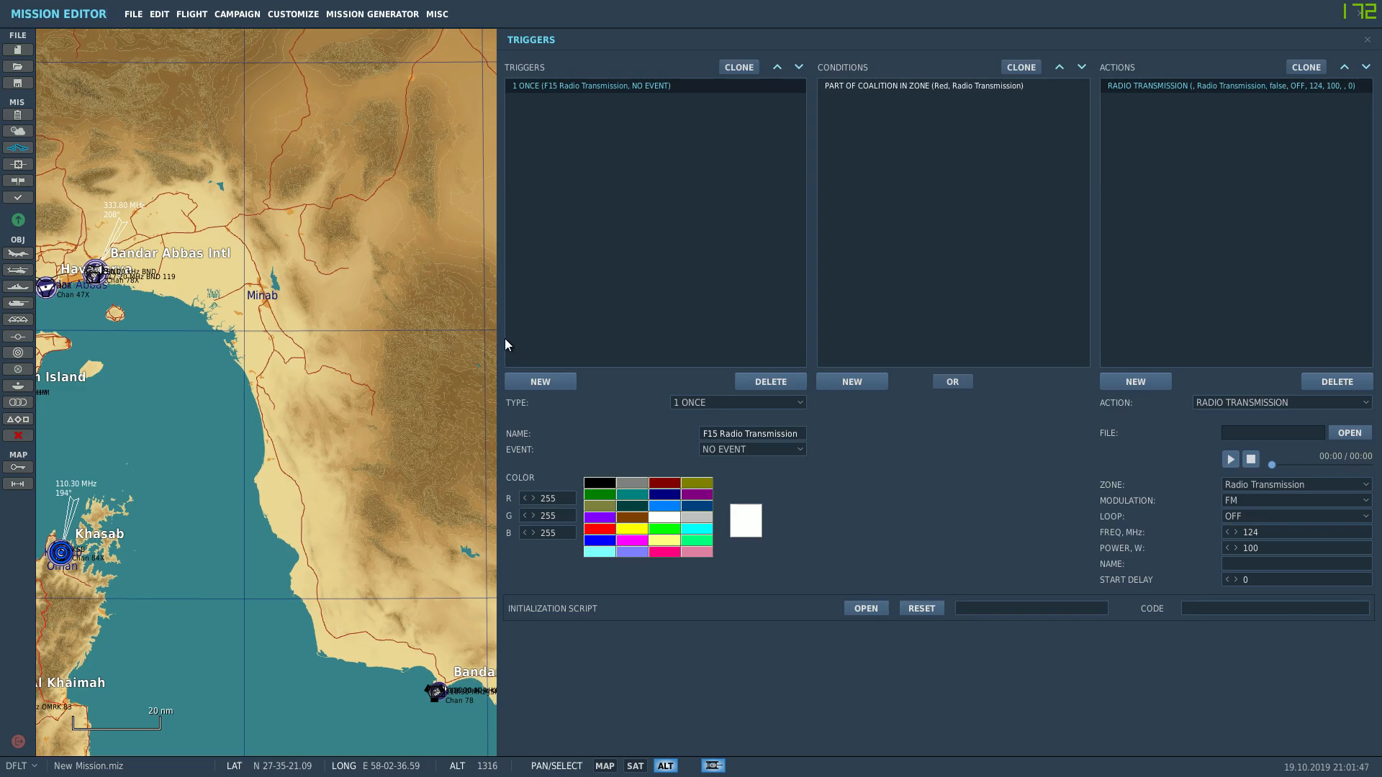
click(414, 254)
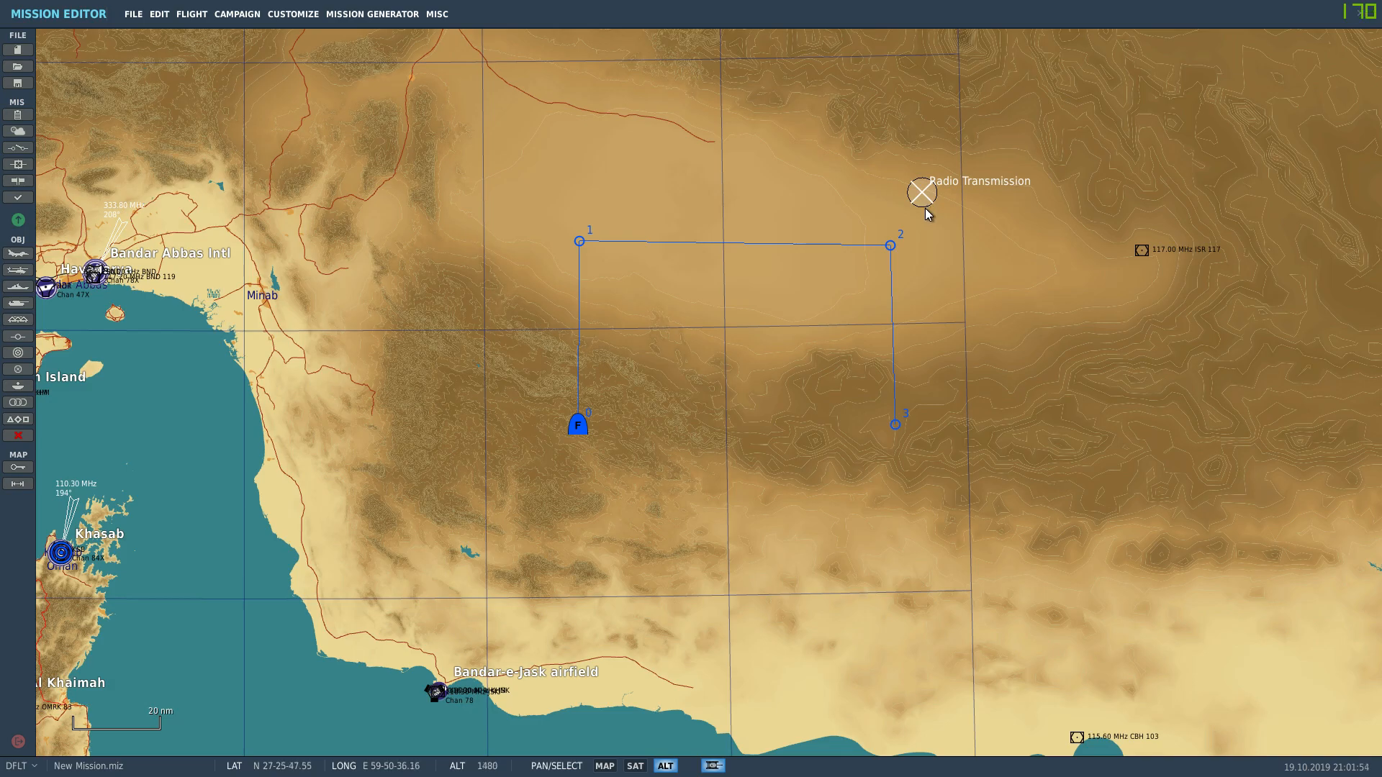
- Move the Radio Transmission trigger zone to just north of waypoint 2 and select that waypoint
drag(927, 191, 888, 207)
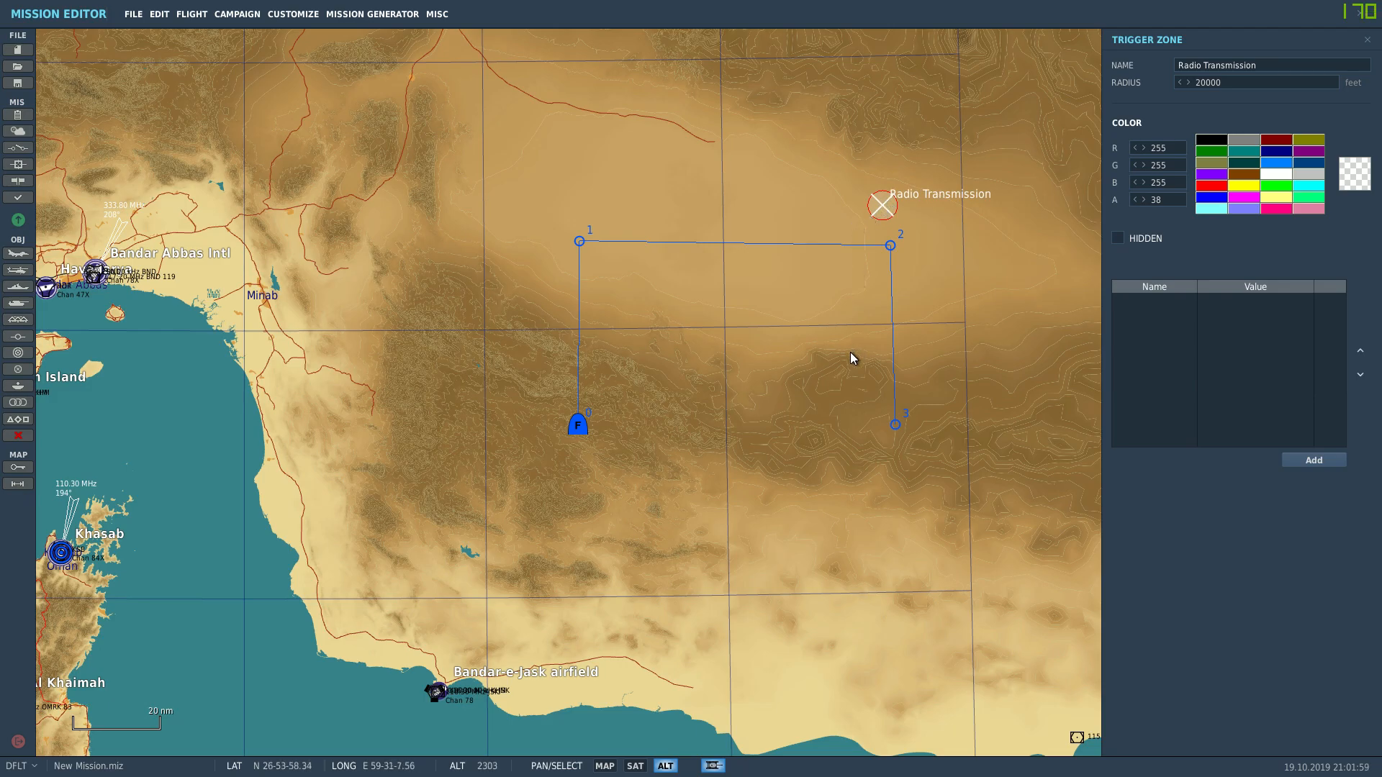
click(890, 246)
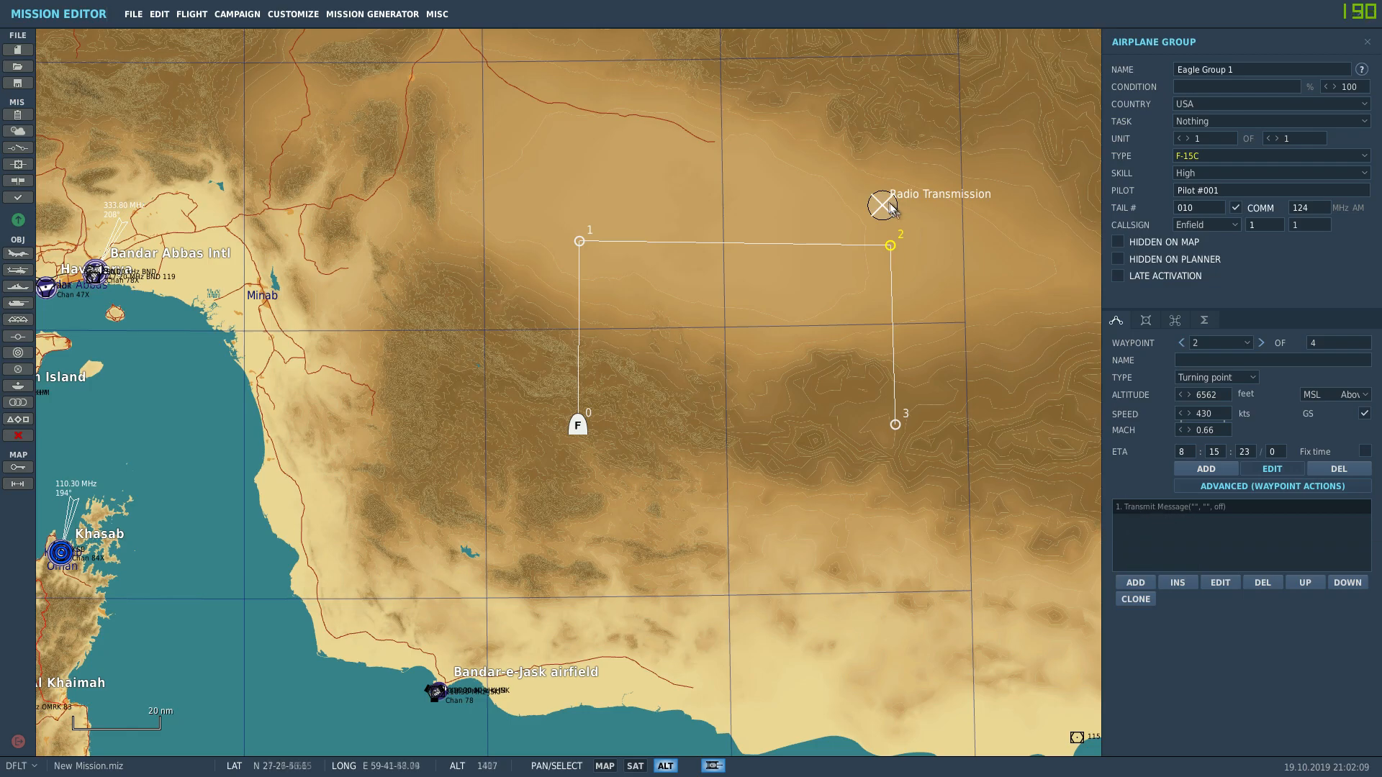
- Review the zone, modulation, frequency and power options of the F15 Radio Transmission trigger's action again
click(18, 147)
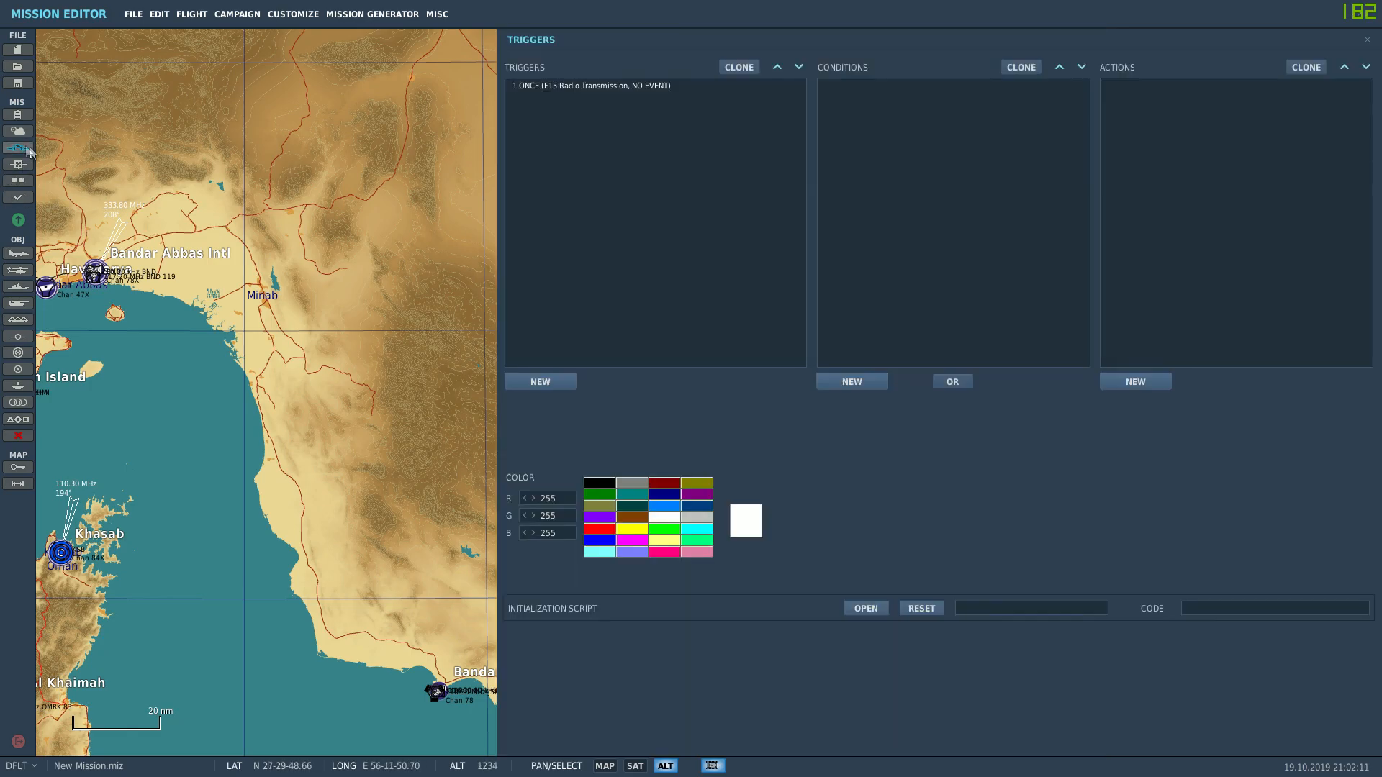
click(642, 85)
click(1173, 87)
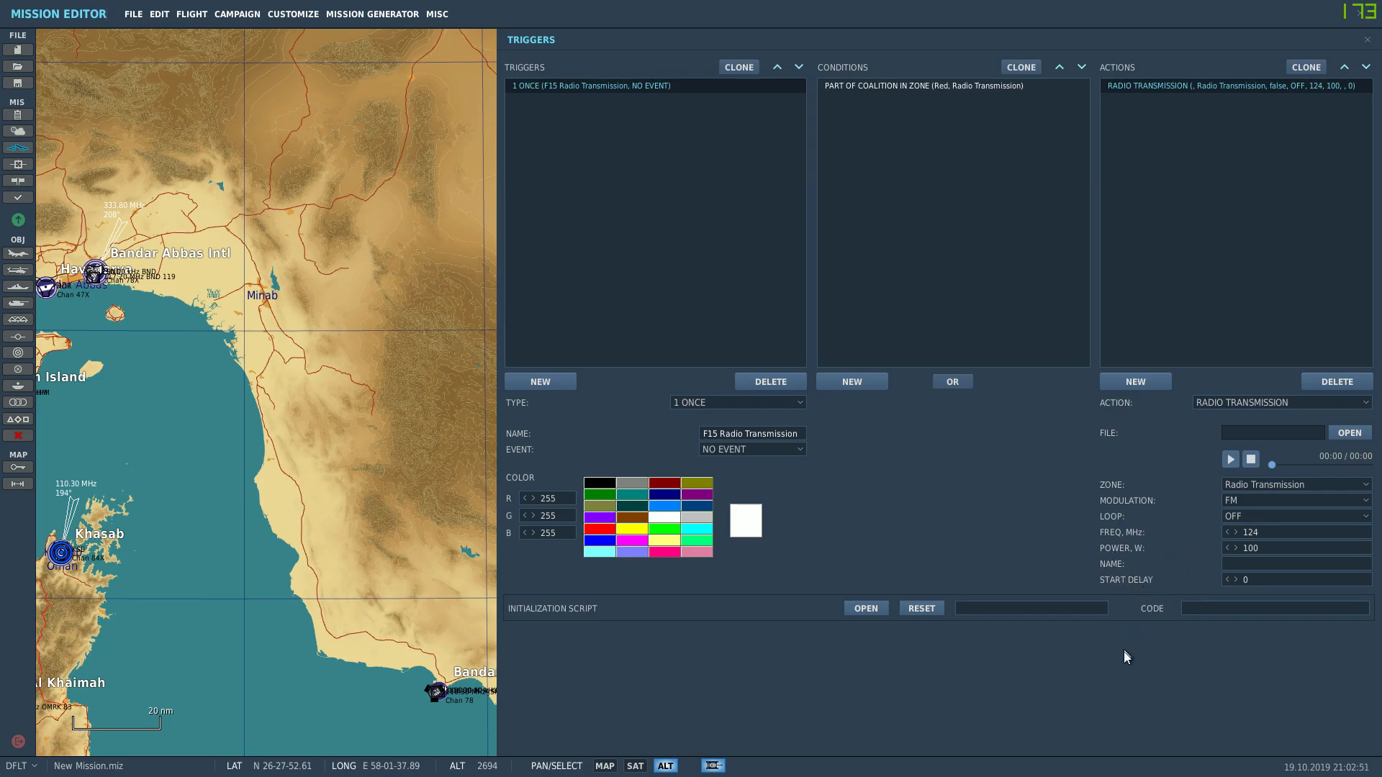
click(443, 185)
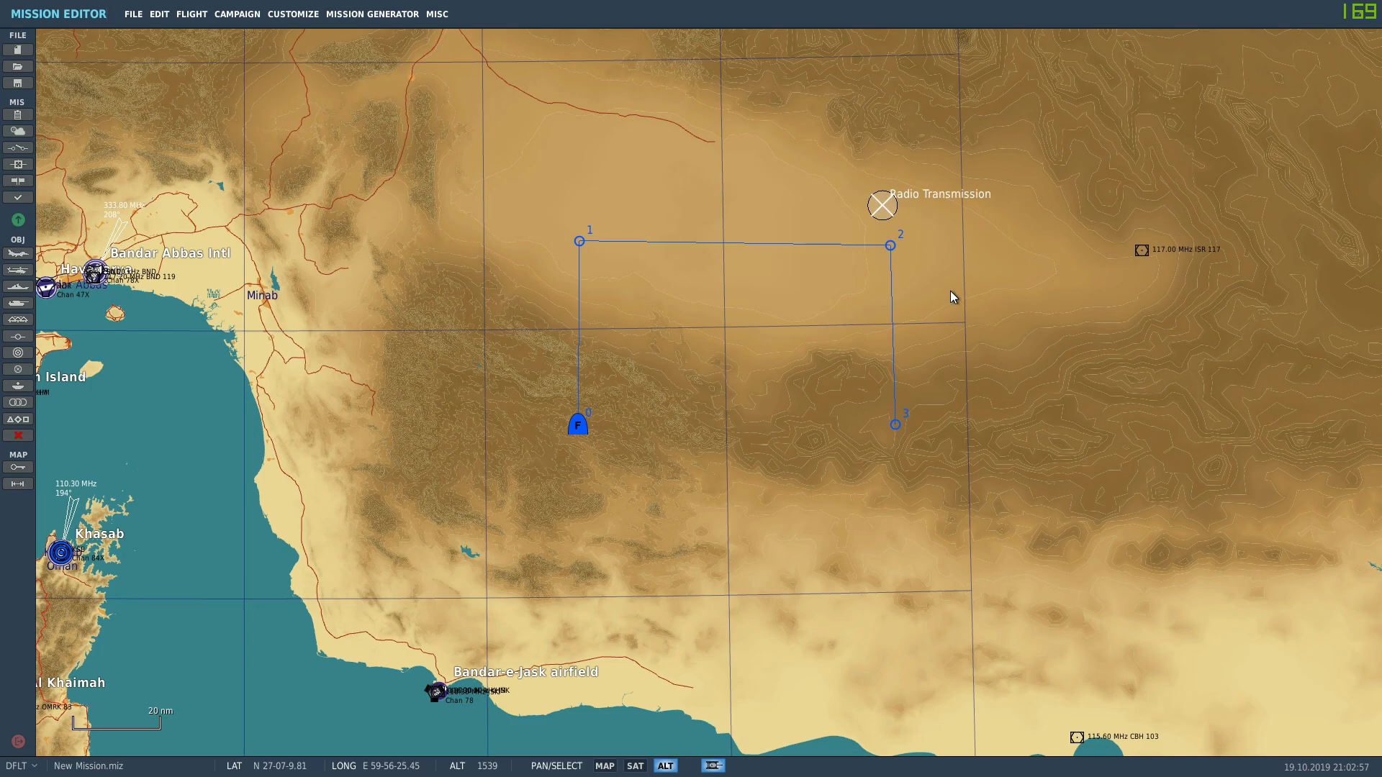
- Start a new Perform Command action at waypoint 2 and look through the commands it offers
click(892, 246)
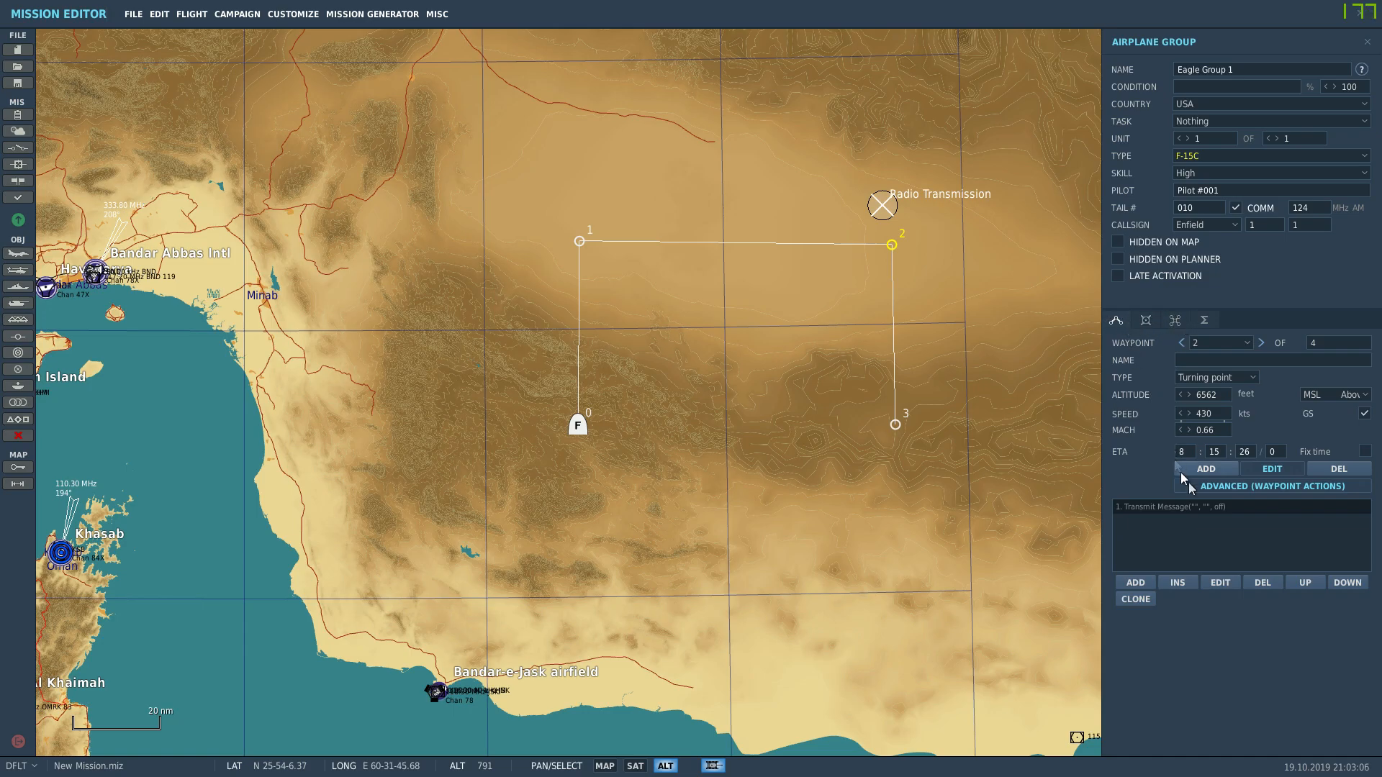
click(1137, 582)
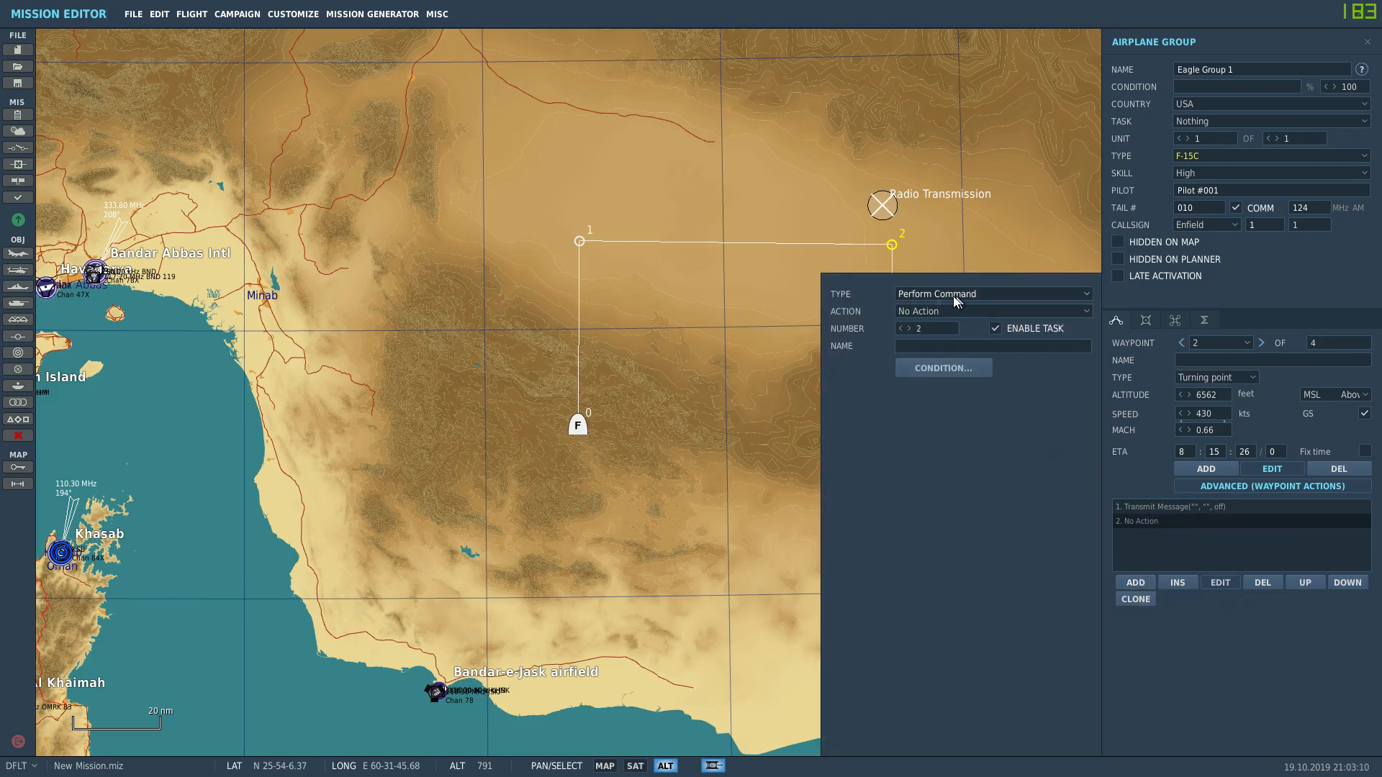
click(1083, 311)
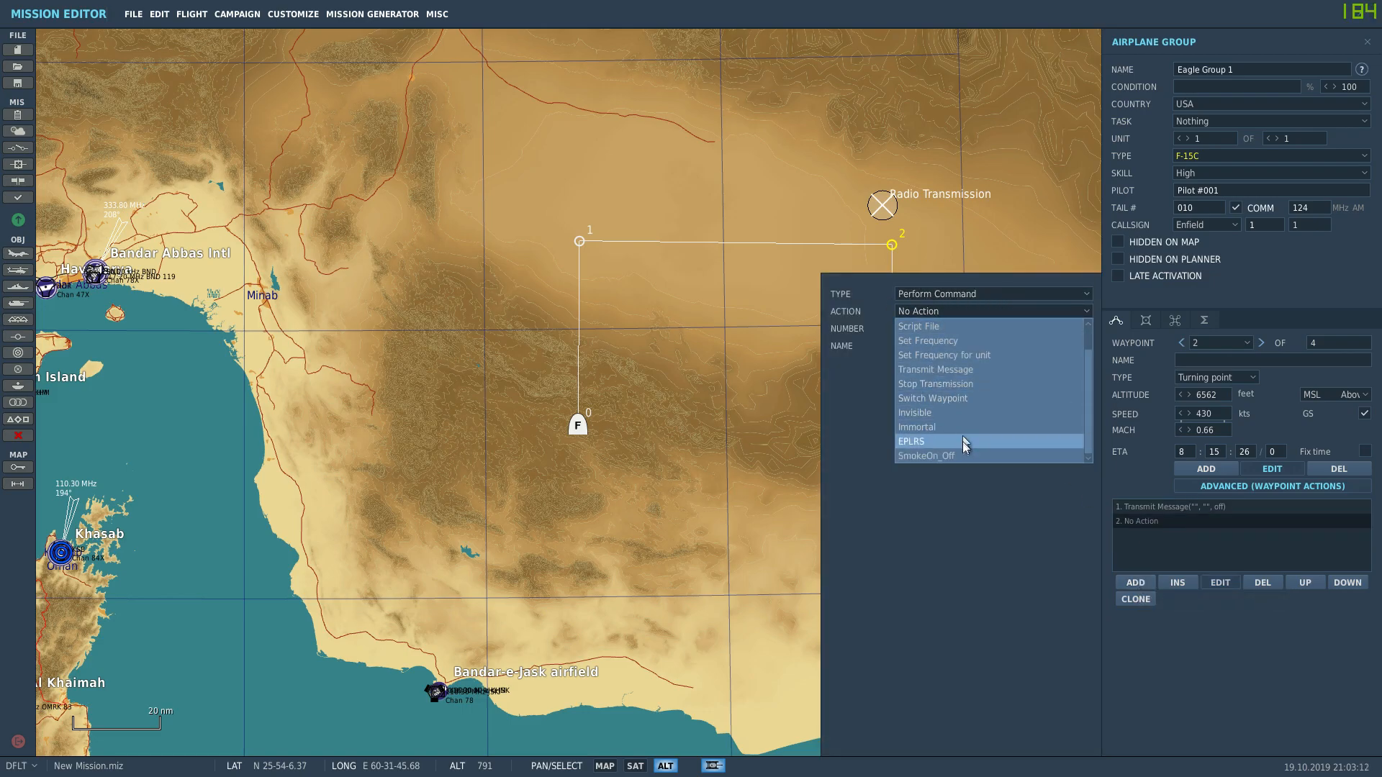
click(1051, 314)
click(1085, 270)
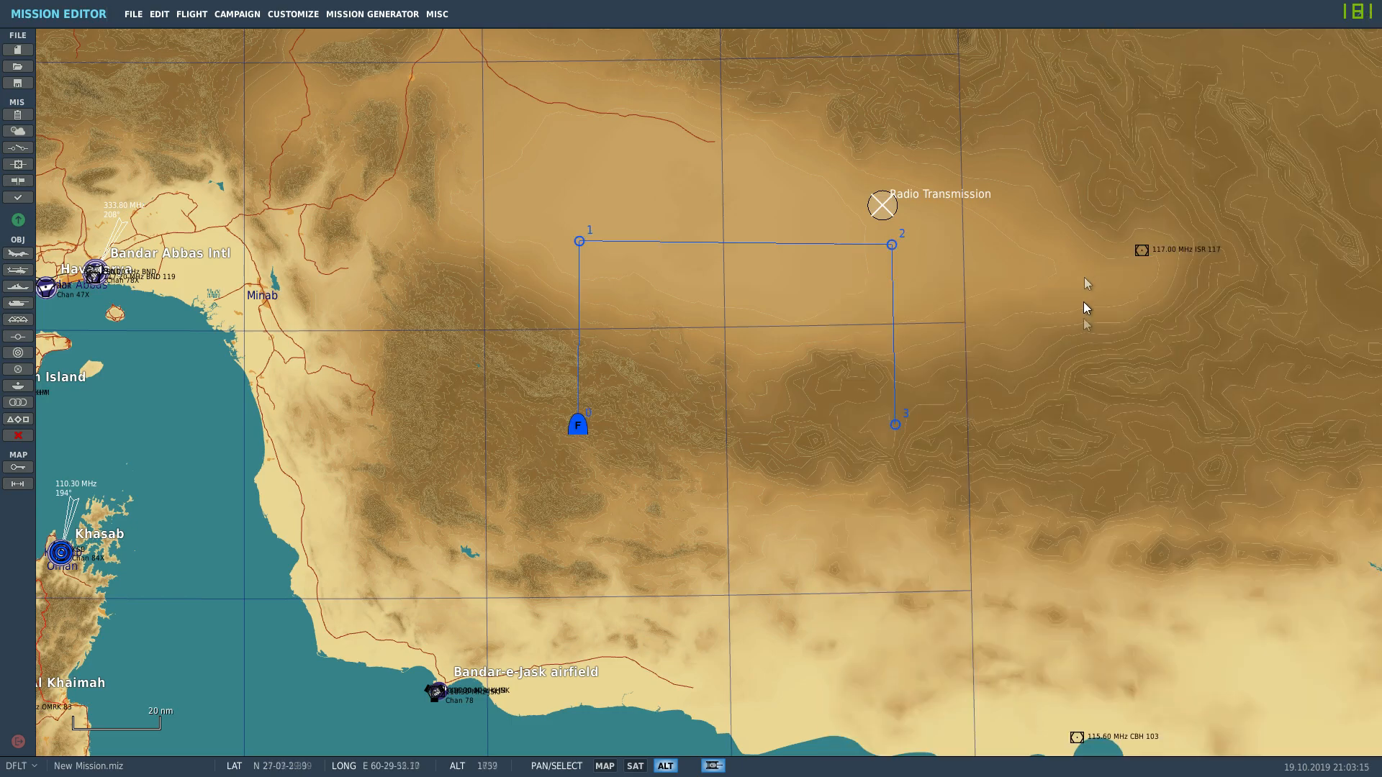
- Add a triggered action to Eagle Group 1 that performs the Transmit Message command
click(892, 244)
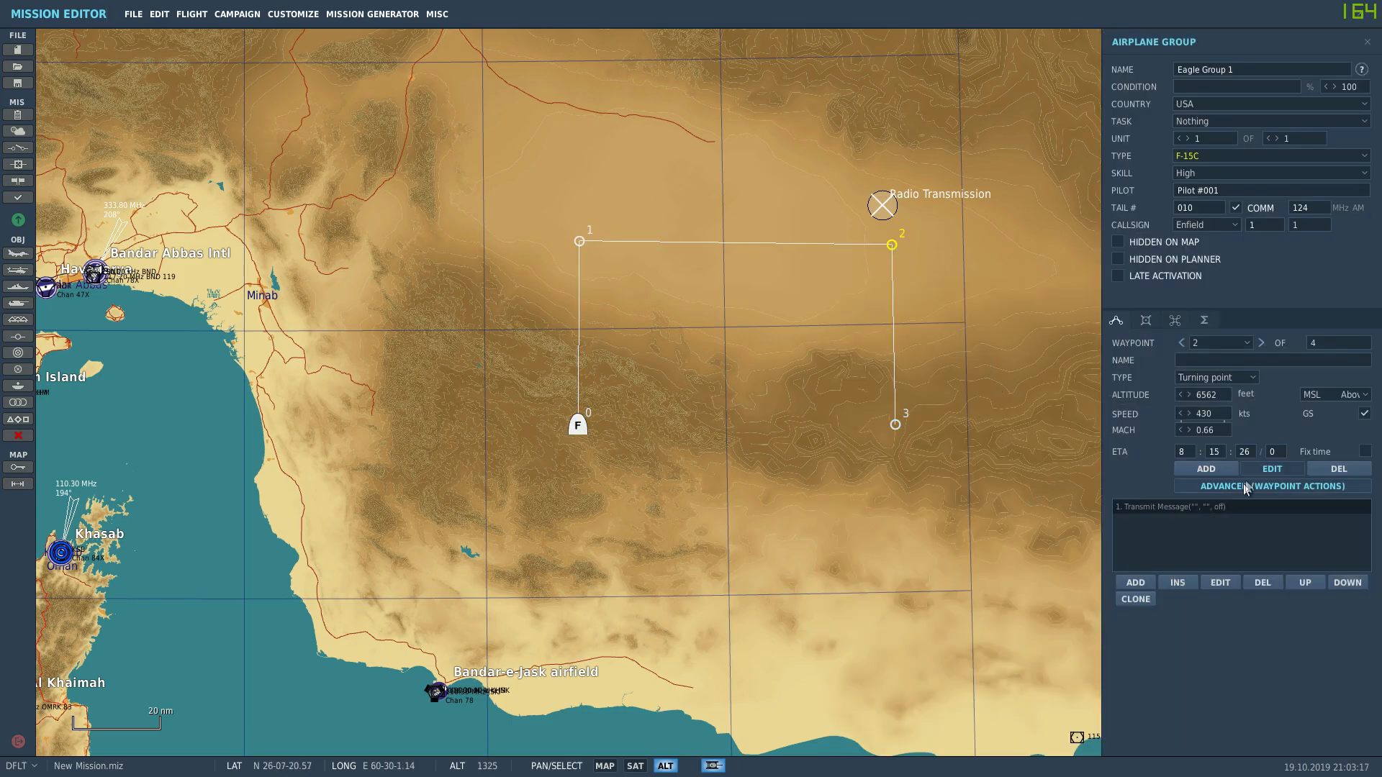
click(1174, 321)
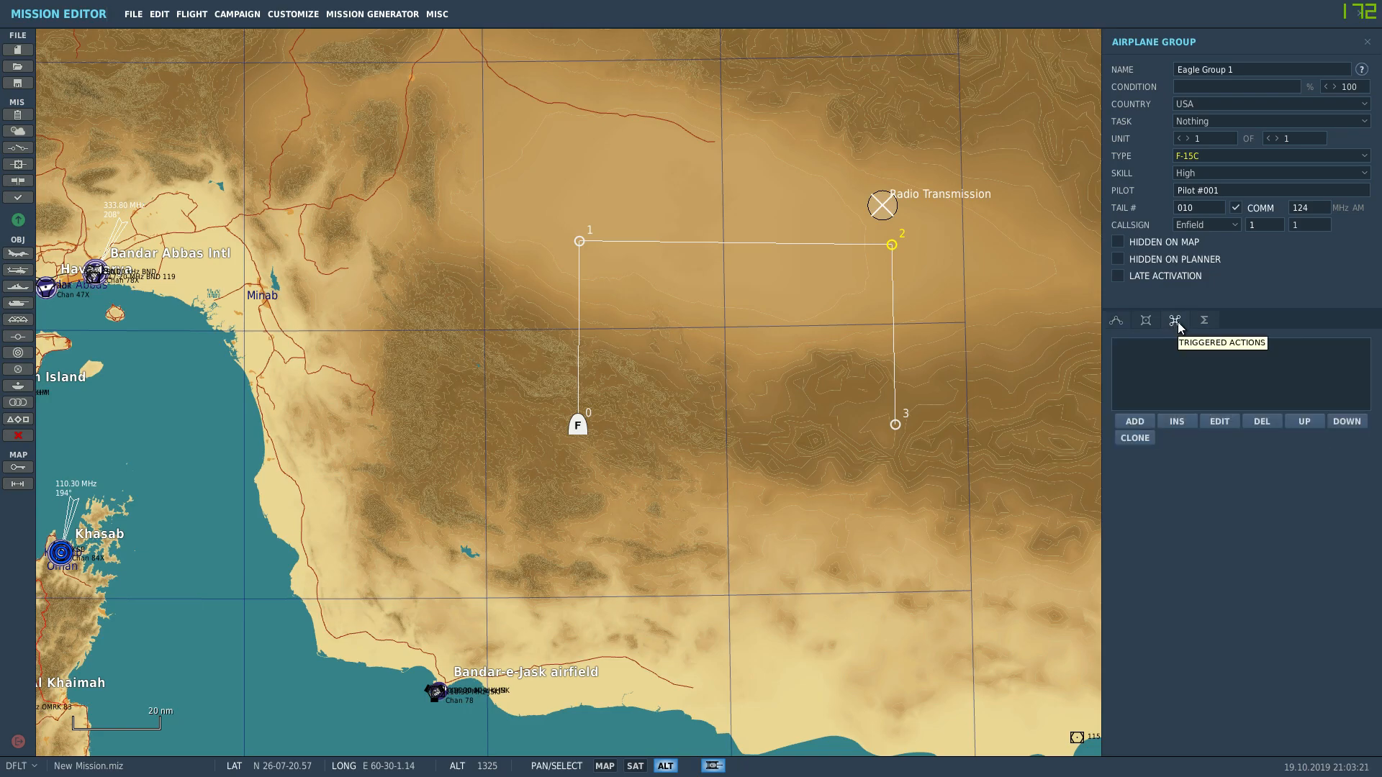
click(1135, 421)
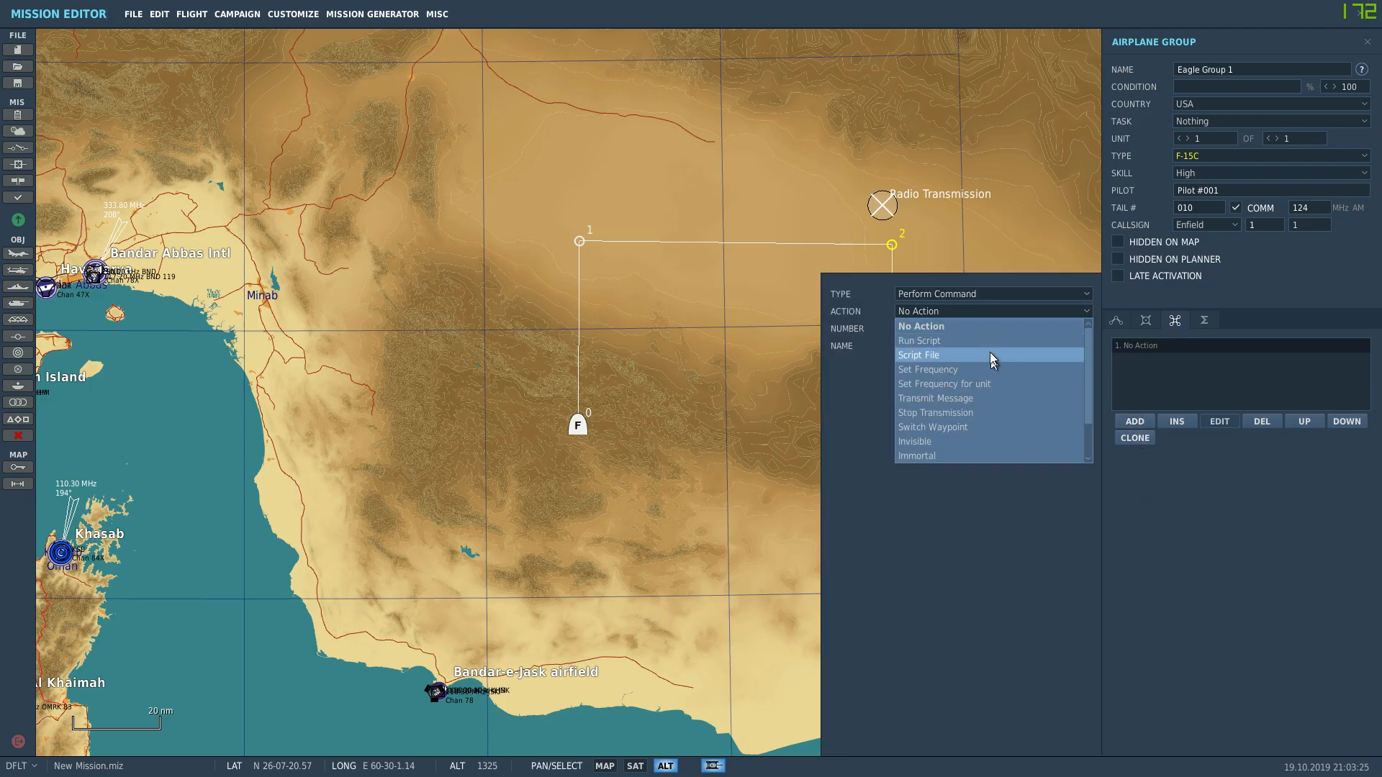
scroll(977, 455, down, 3)
scroll(976, 449, up, 3)
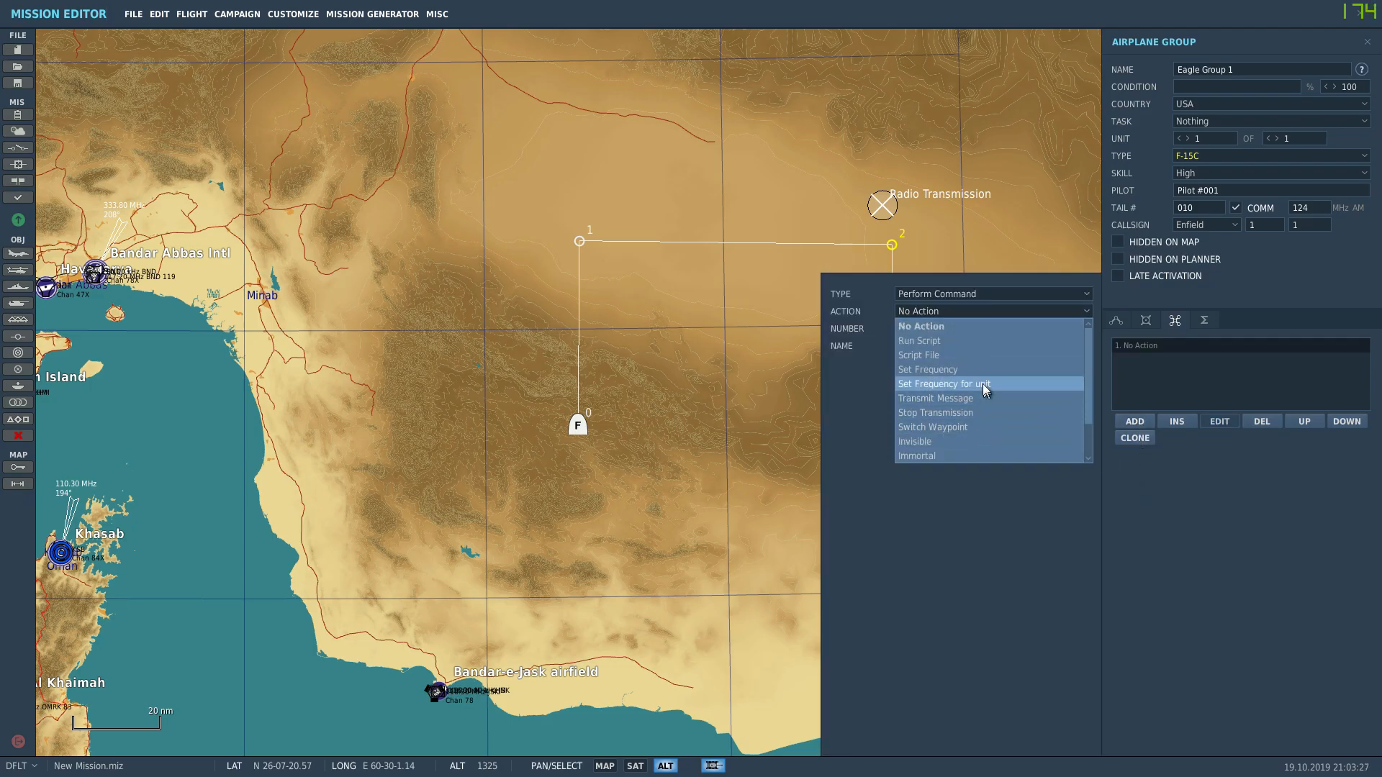
scroll(973, 345, down, 3)
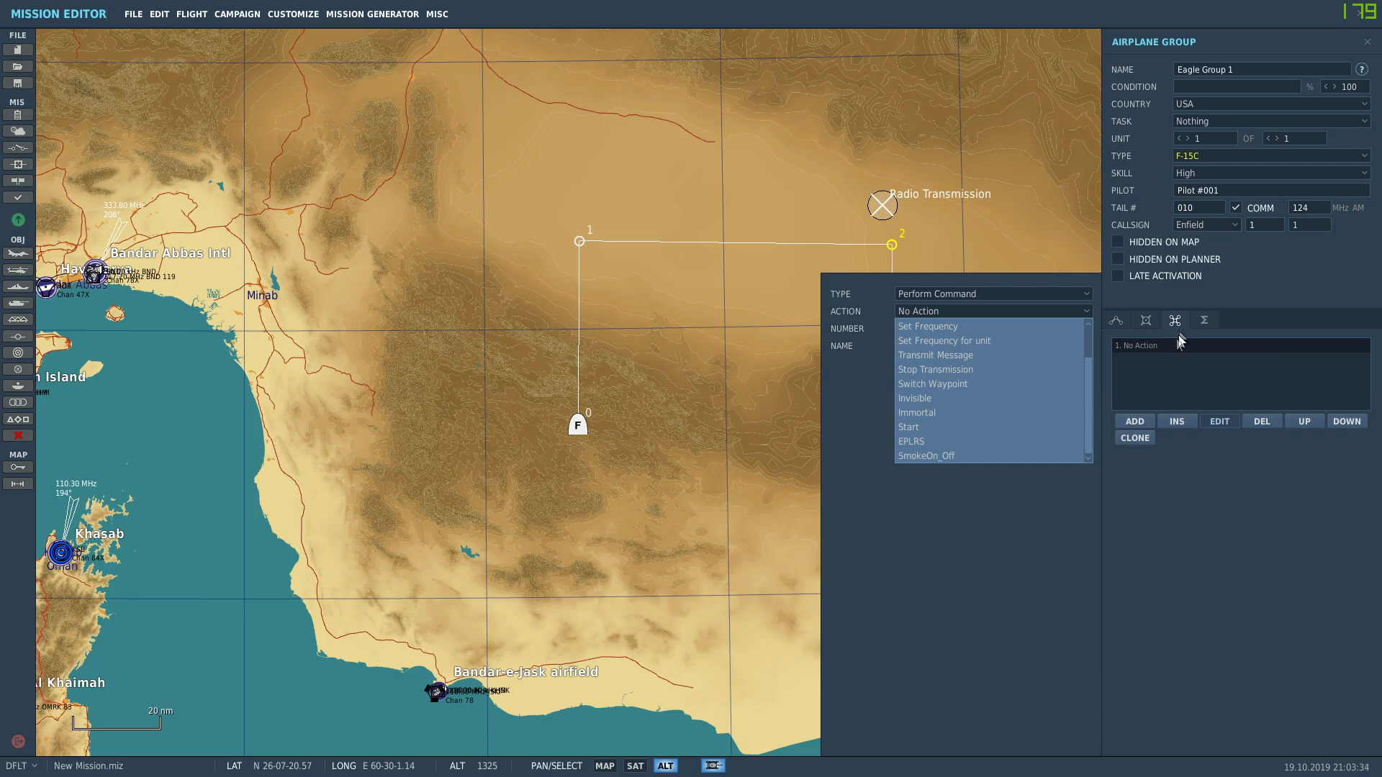
click(1156, 353)
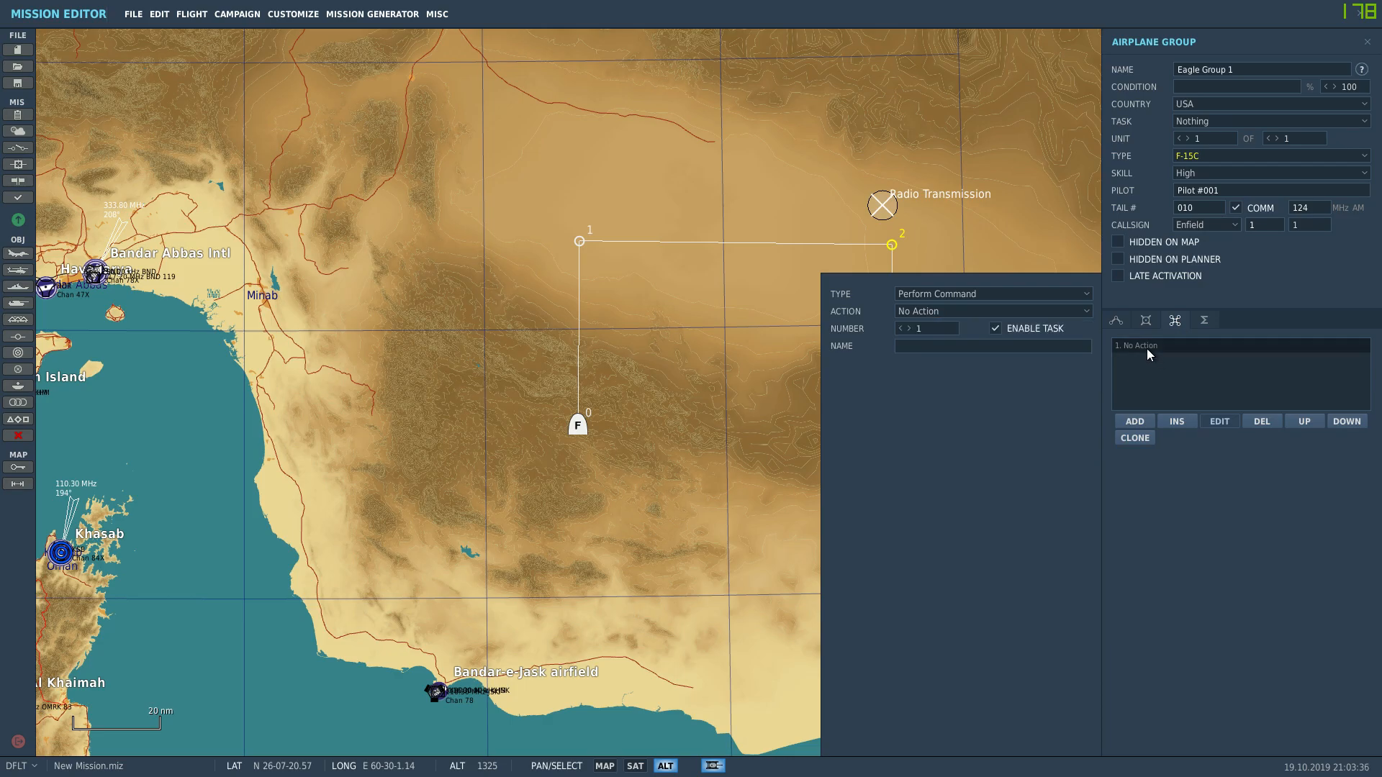
click(1147, 349)
click(1135, 421)
click(993, 311)
click(984, 398)
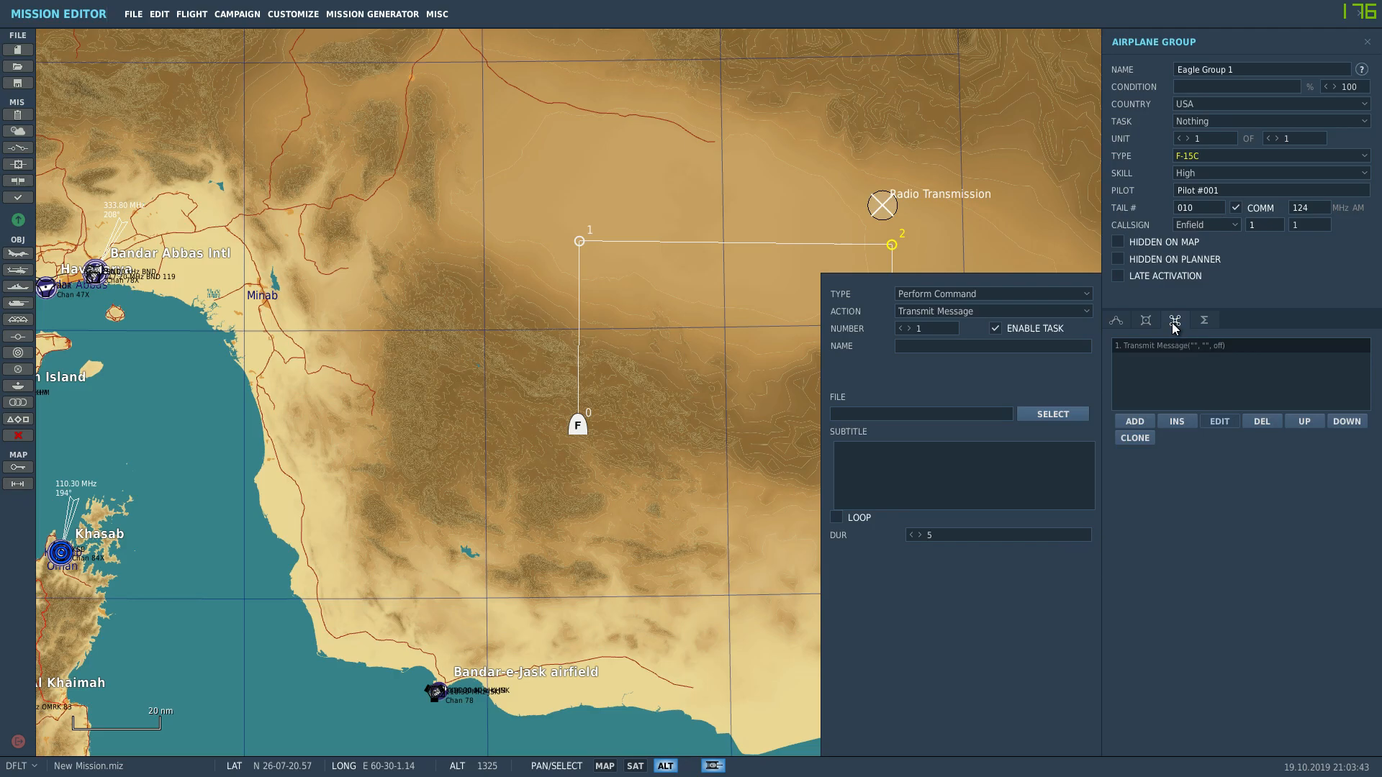
- Compare the waypoint actions of waypoint 2 with the triggered actions of Eagle Group 1
click(1115, 321)
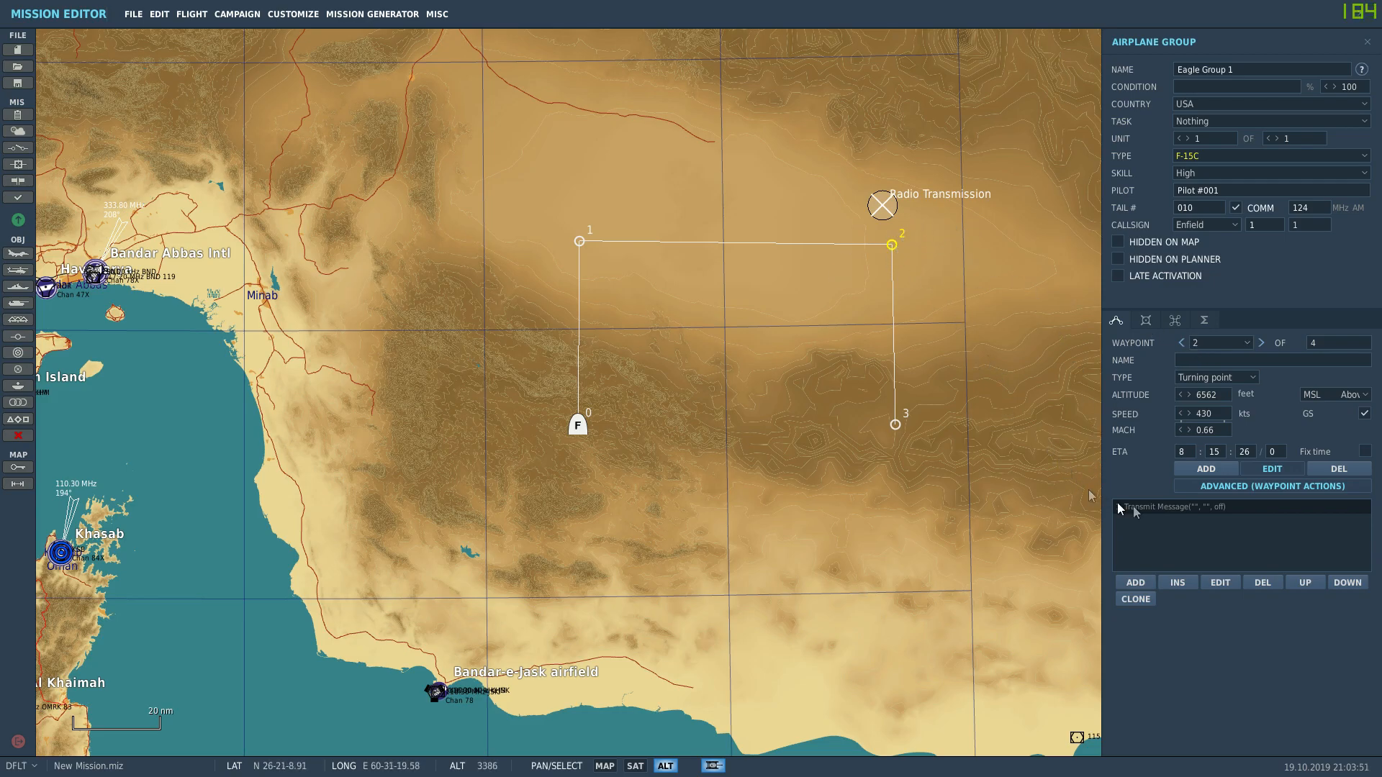
click(1174, 320)
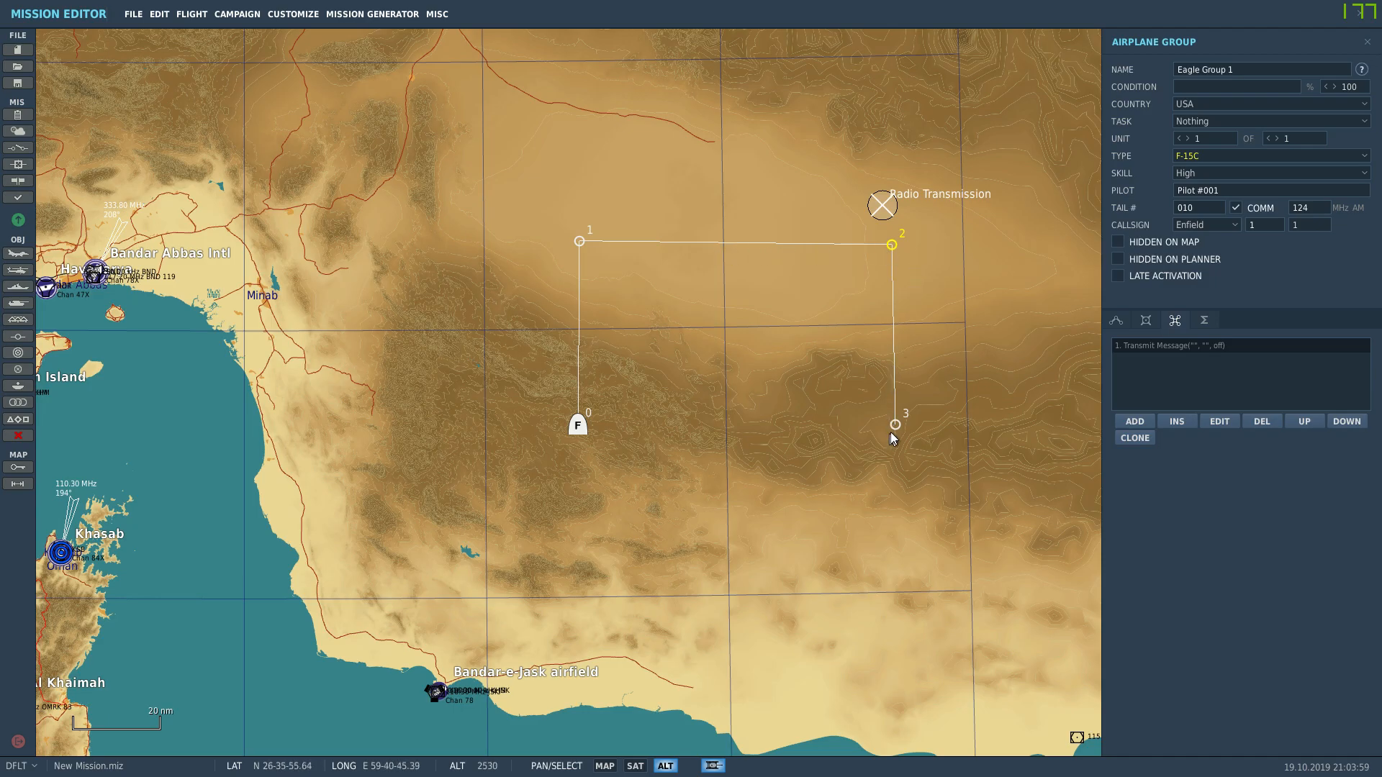
click(1125, 321)
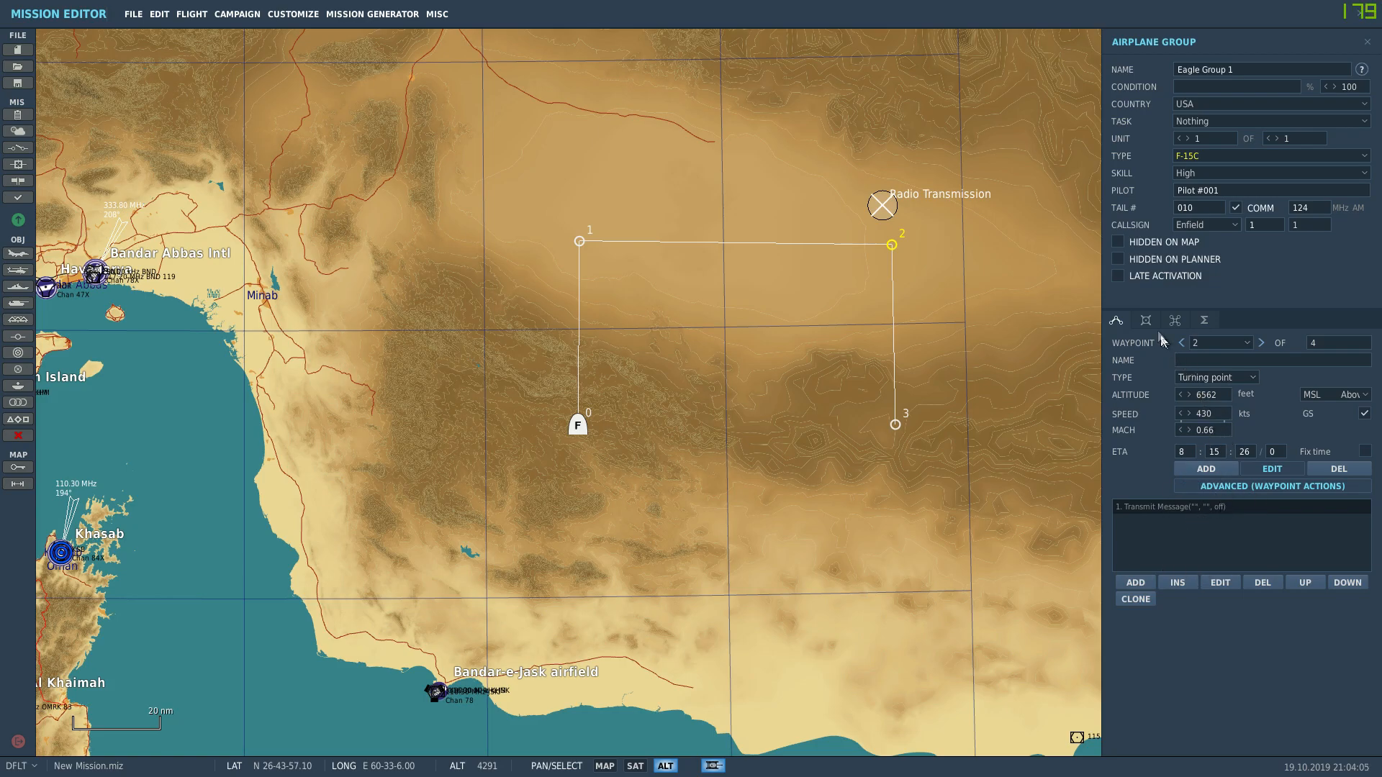
click(1116, 322)
click(1116, 323)
click(1175, 320)
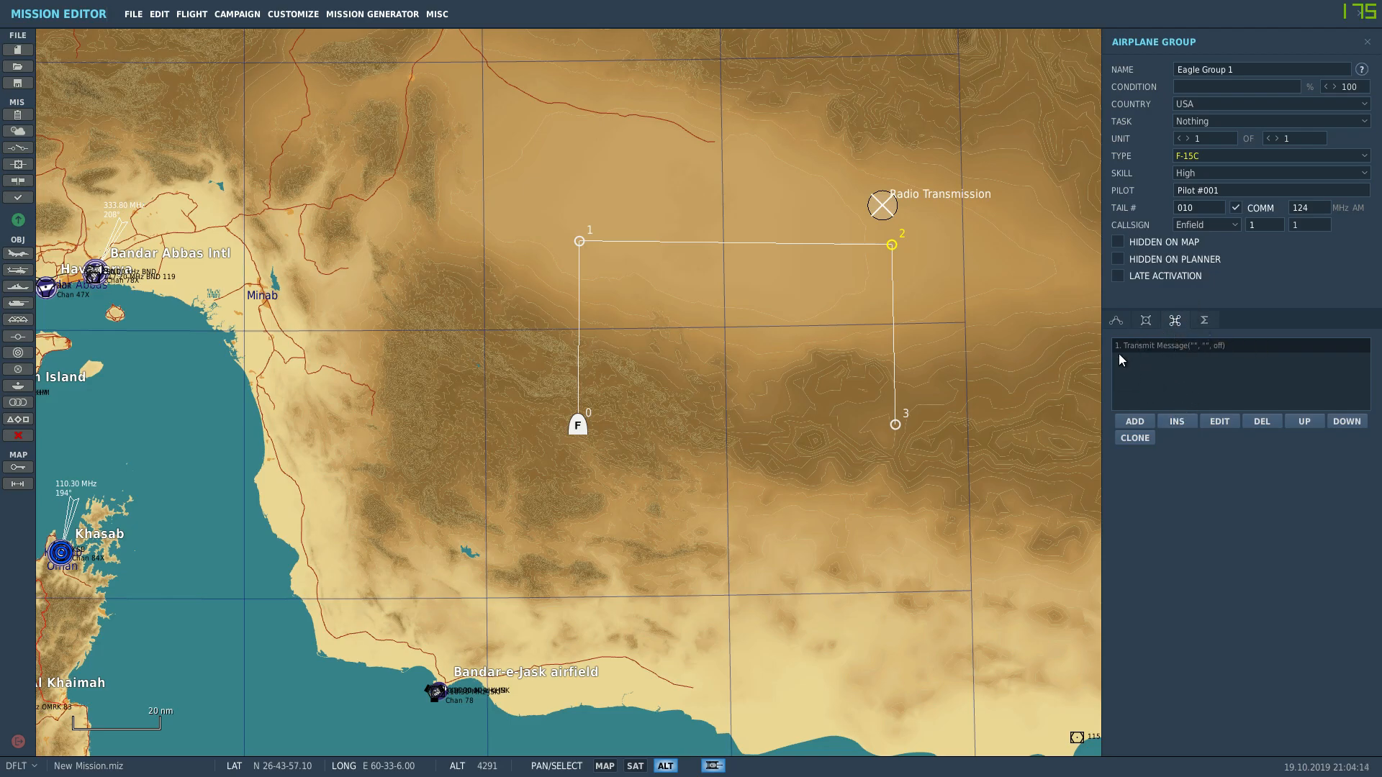
click(1115, 321)
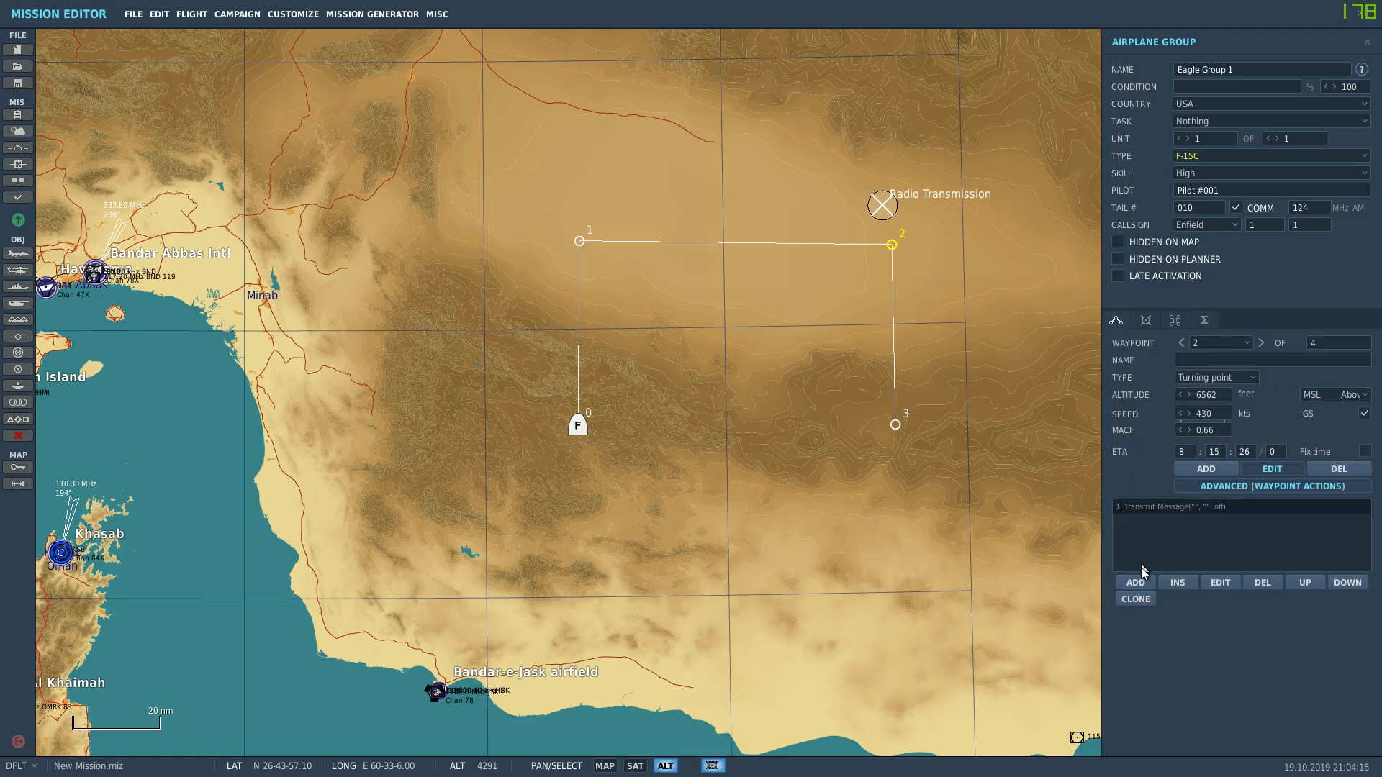